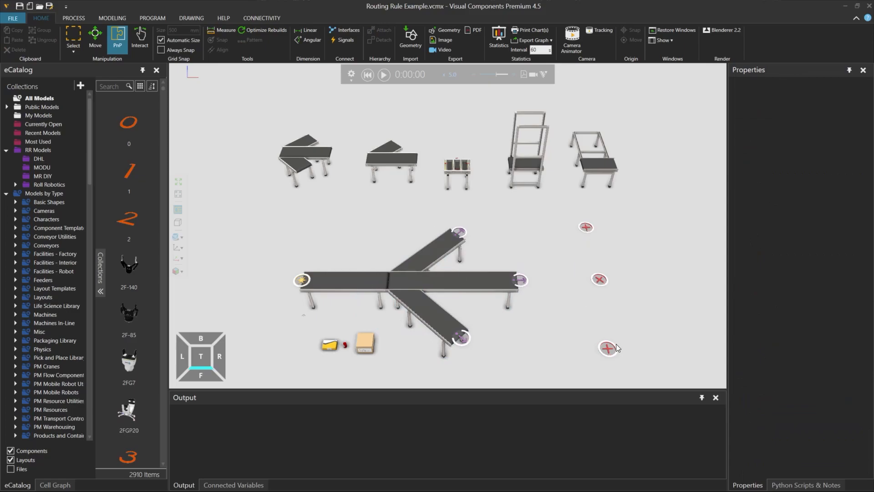
# Inspect the Feeder Process at the infeed conveyor's start and From Conveyor Process M at the end of the straight branch
pyautogui.click(300, 282)
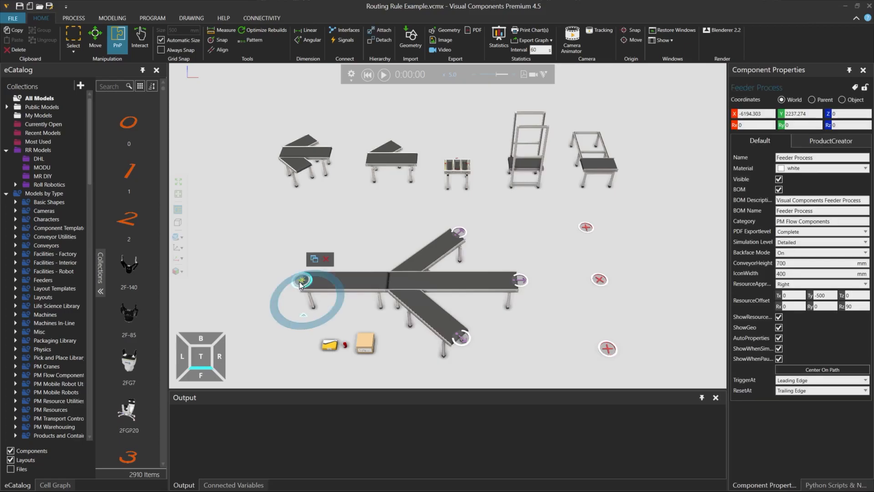
pyautogui.click(530, 337)
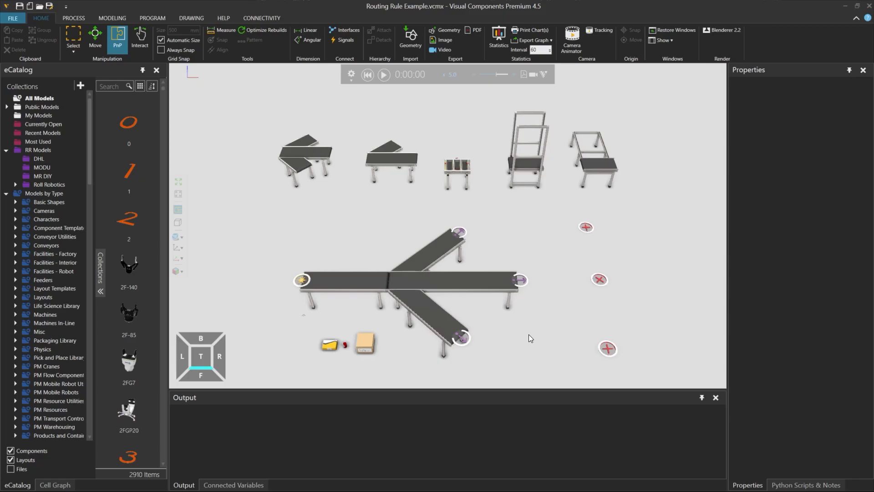
pyautogui.click(520, 281)
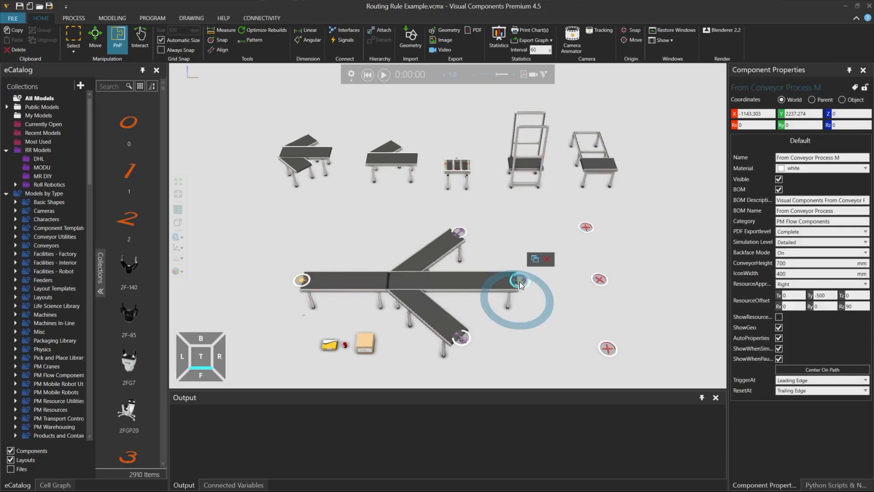
pyautogui.scroll(5, 517, 273)
pyautogui.scroll(3, 520, 283)
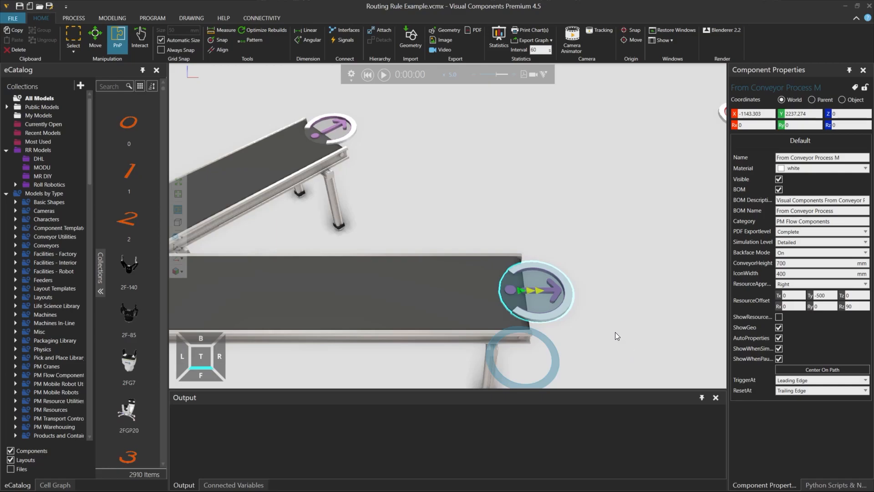
pyautogui.scroll(-5, 599, 309)
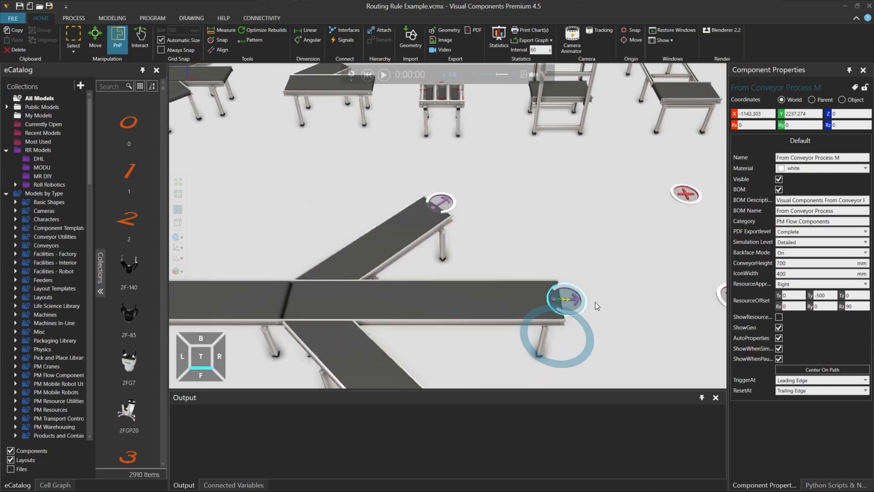
pyautogui.moveTo(599, 283); pyautogui.dragTo(555, 242, button='middle')
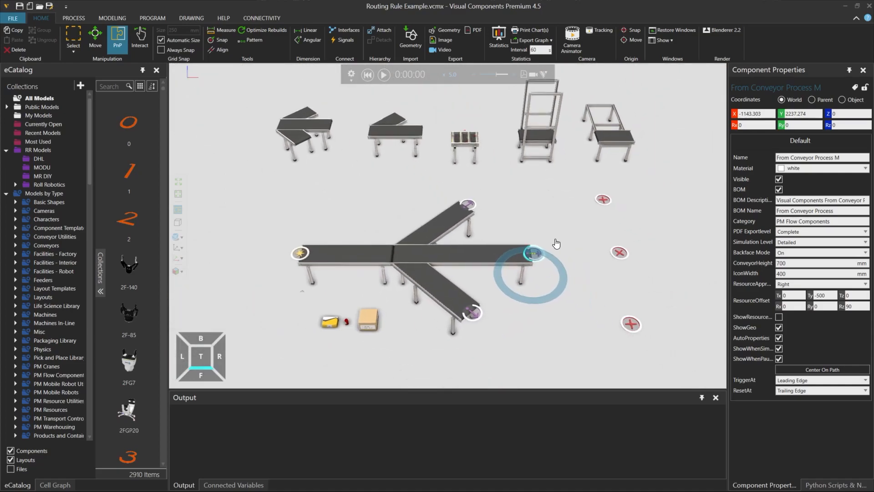
# Inspect the Conveyor X-divert and the end of its straight branch where the From Conveyor process sits
pyautogui.click(470, 266)
pyautogui.moveTo(464, 277)
pyautogui.mouseDown()
pyautogui.moveTo(488, 303)
pyautogui.moveTo(452, 258)
pyautogui.moveTo(459, 261)
pyautogui.mouseUp()
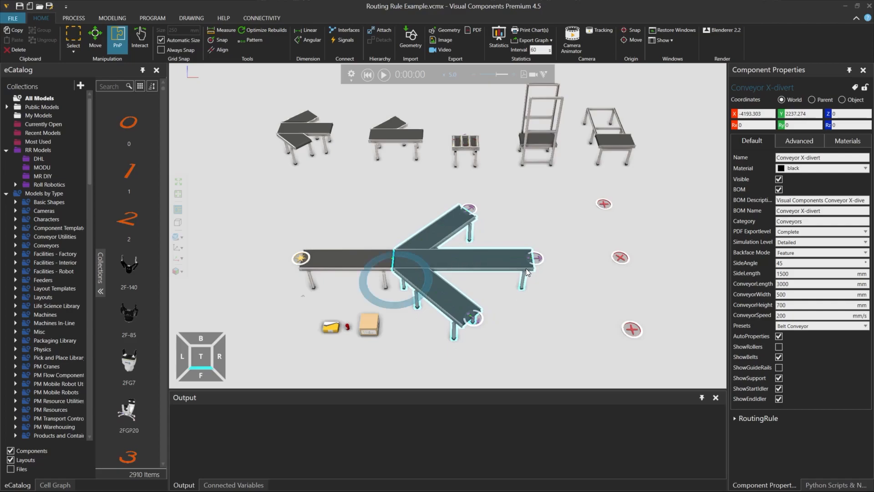
pyautogui.scroll(5, 527, 267)
pyautogui.scroll(3, 524, 253)
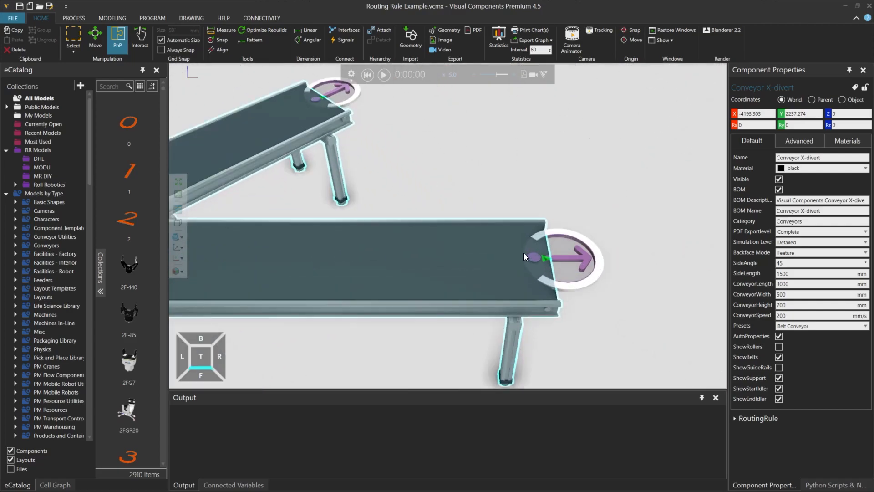
pyautogui.scroll(-2, 523, 254)
pyautogui.scroll(-5, 521, 255)
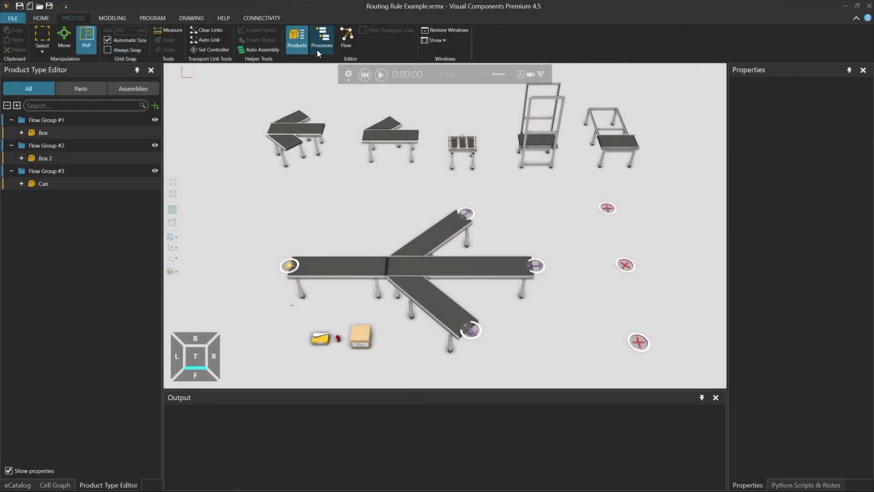
# Display the processes in the layout and examine the TransportOut statement of the Feeder routine
pyautogui.click(317, 51)
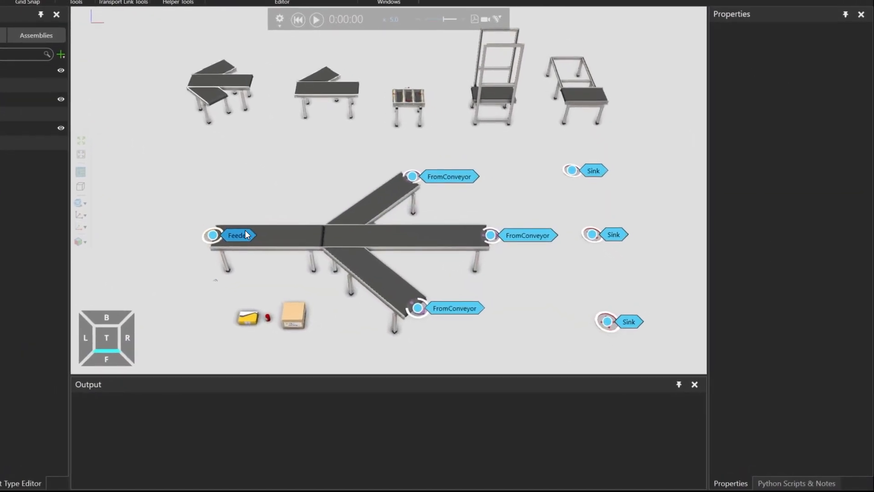
pyautogui.doubleClick(250, 234)
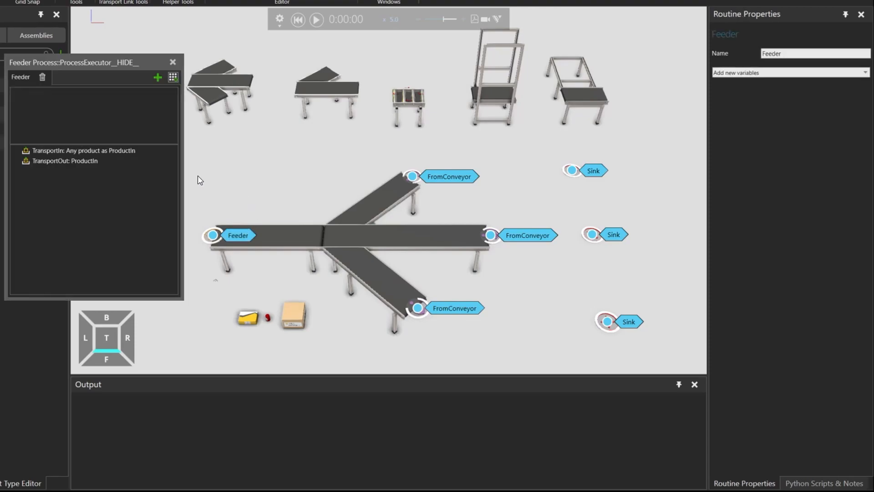
pyautogui.click(105, 164)
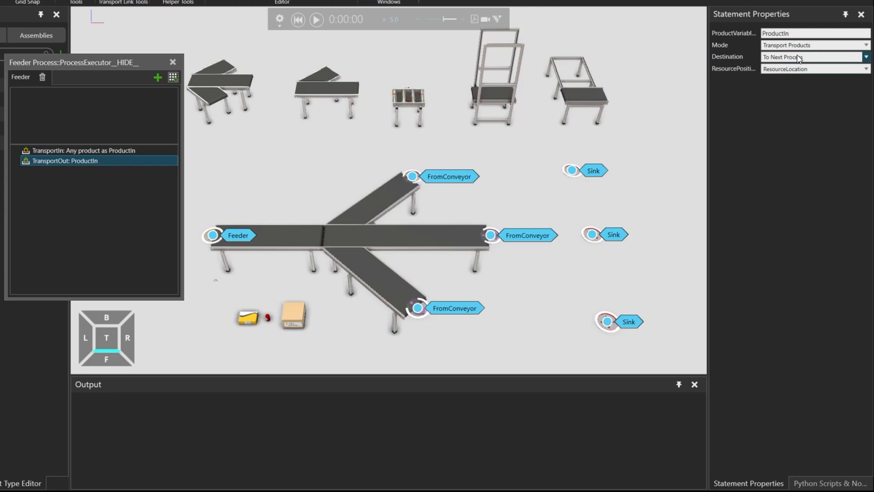
# Examine the TransportIn statement of From Conveyor Process M, then close both routine windows and hide the process display
pyautogui.click(527, 235)
pyautogui.doubleClick(526, 232)
pyautogui.click(132, 165)
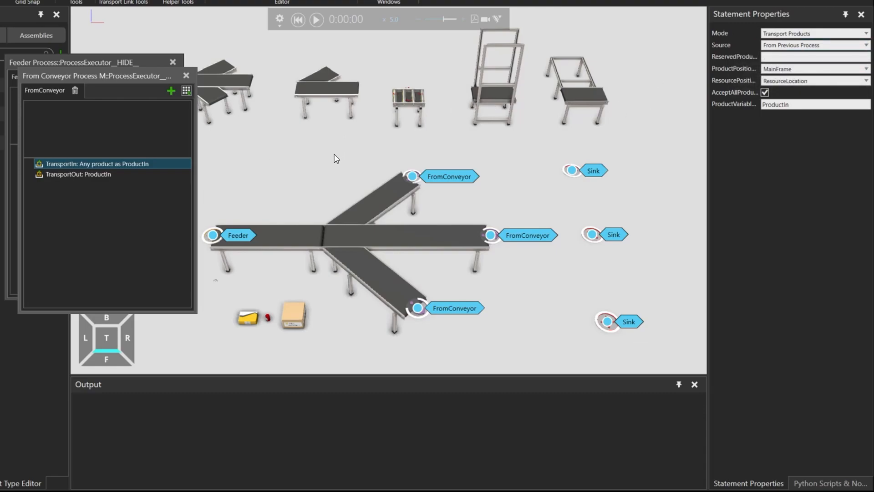
pyautogui.click(186, 75)
pyautogui.click(172, 62)
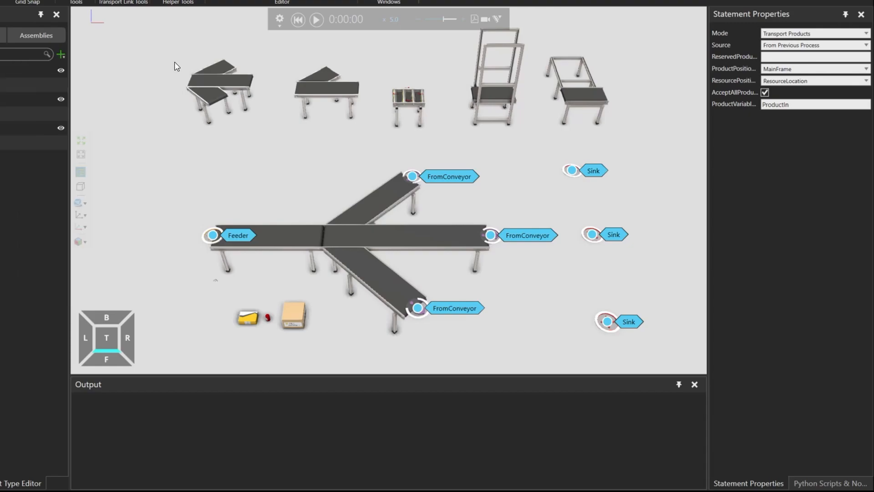
pyautogui.click(258, 2)
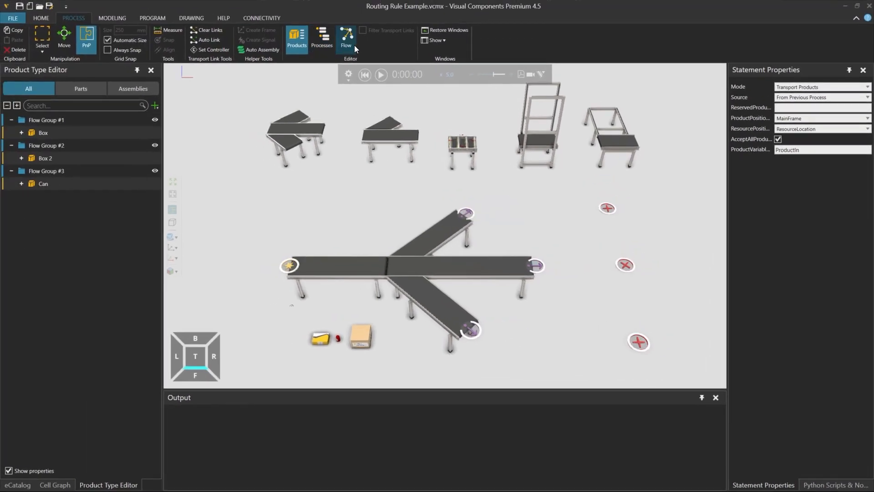
# Review the process flow paths of Flow Groups #1, #2 and #3, then close the flow display
pyautogui.click(353, 45)
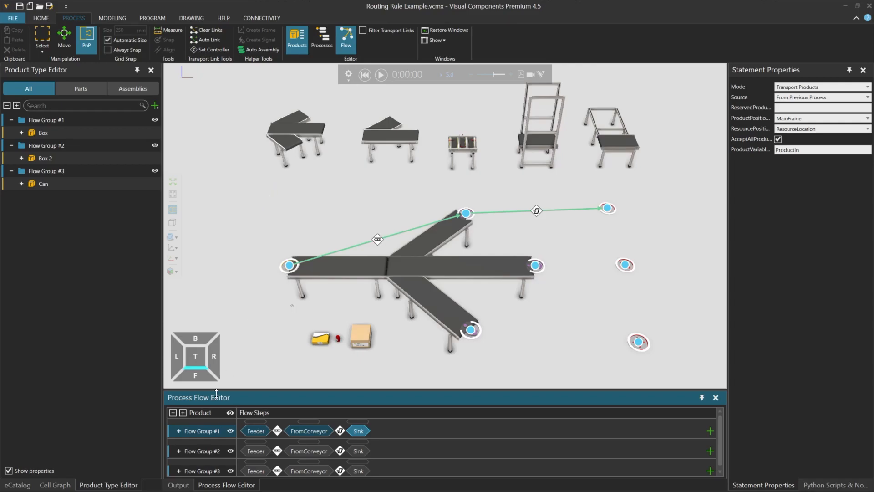
pyautogui.click(206, 449)
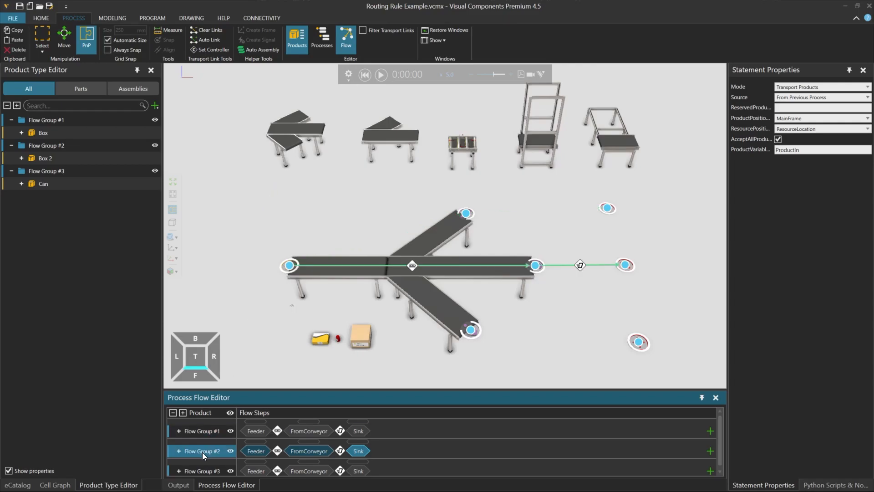
pyautogui.click(196, 469)
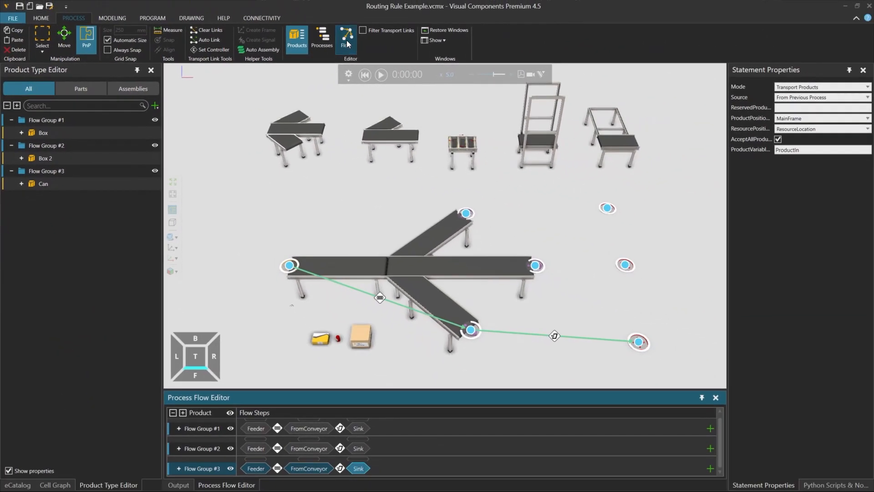
pyautogui.click(346, 42)
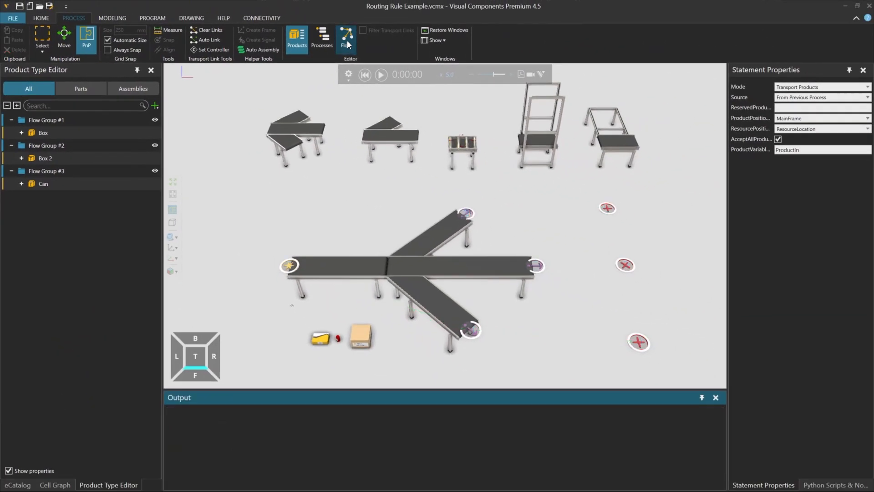
# Add three connection rows to the Transport solution rule in the Conveyor X-divert's routing rule
pyautogui.click(401, 255)
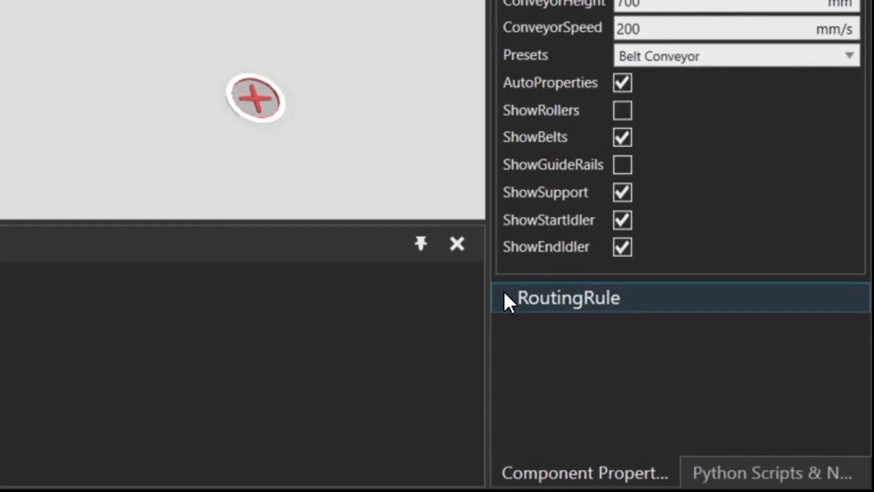
pyautogui.click(506, 296)
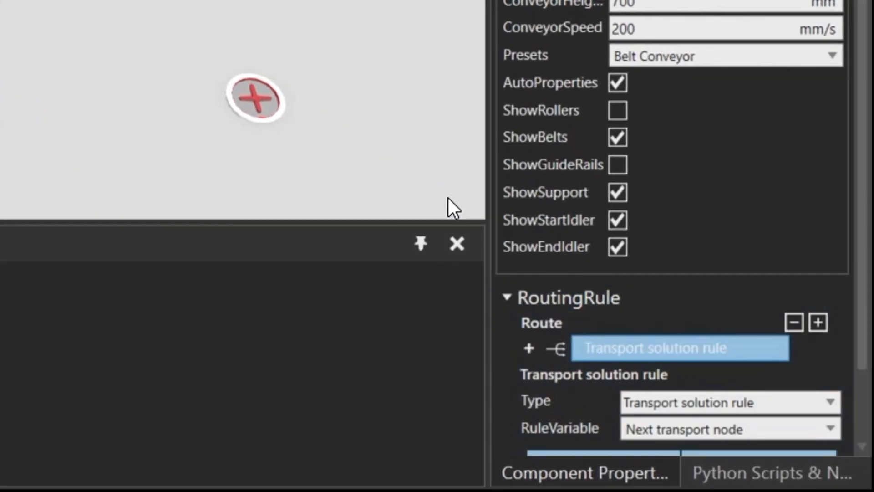
pyautogui.scroll(-2, 591, 319)
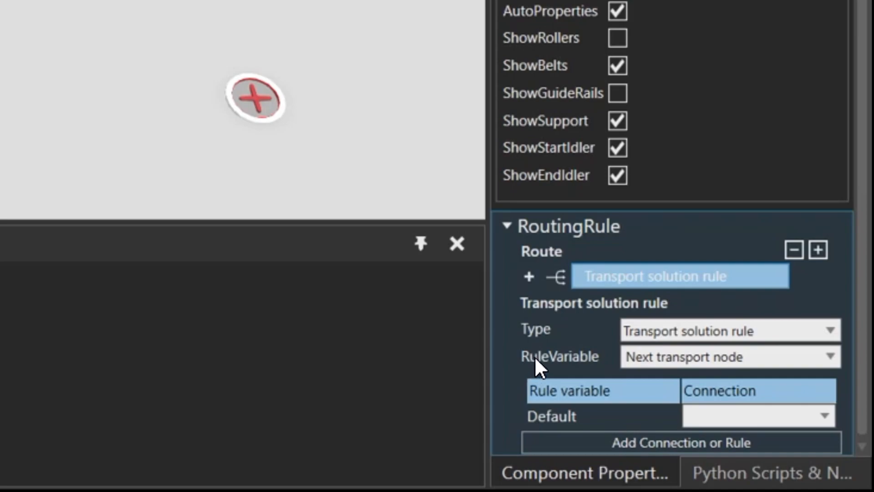
pyautogui.click(567, 443)
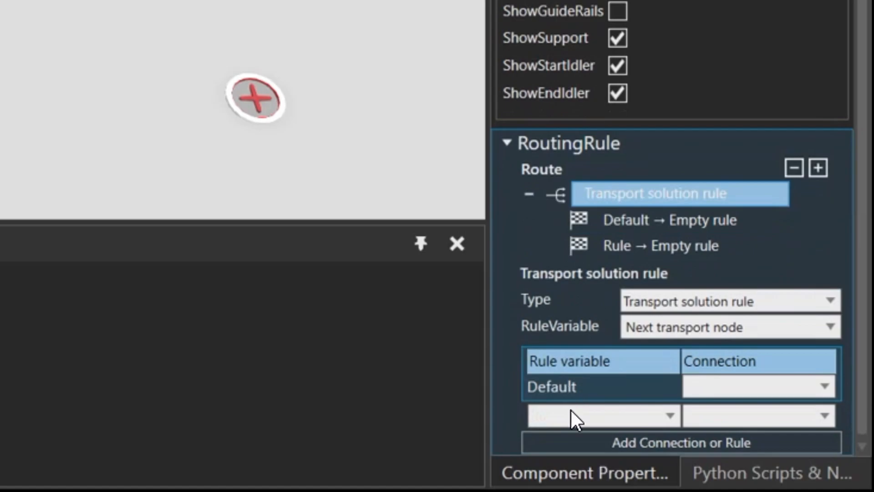
pyautogui.click(570, 439)
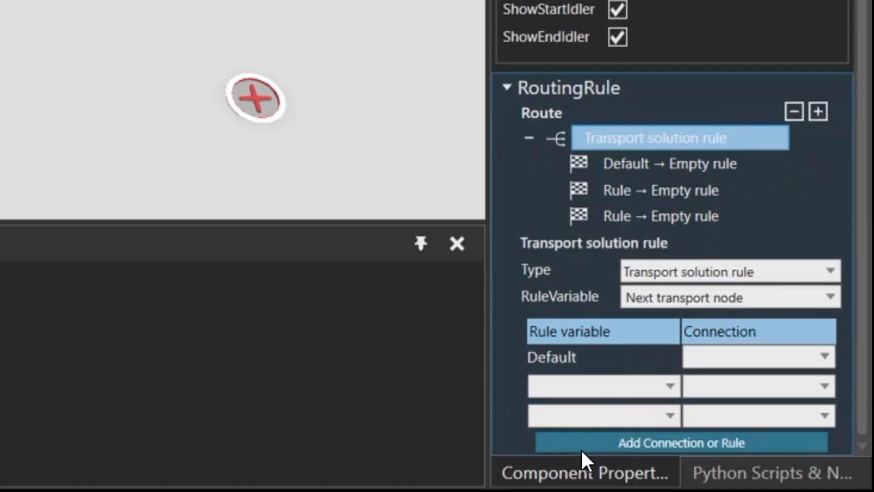
# Set the three rows' rule variables to the transport nodes of From Conveyor Process L, M and R, in that order
pyautogui.click(667, 355)
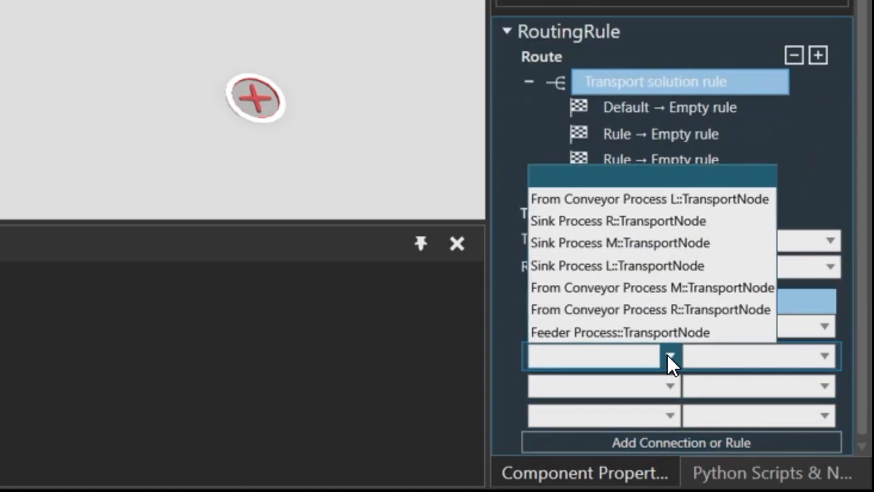
pyautogui.click(651, 199)
pyautogui.click(670, 385)
pyautogui.click(646, 321)
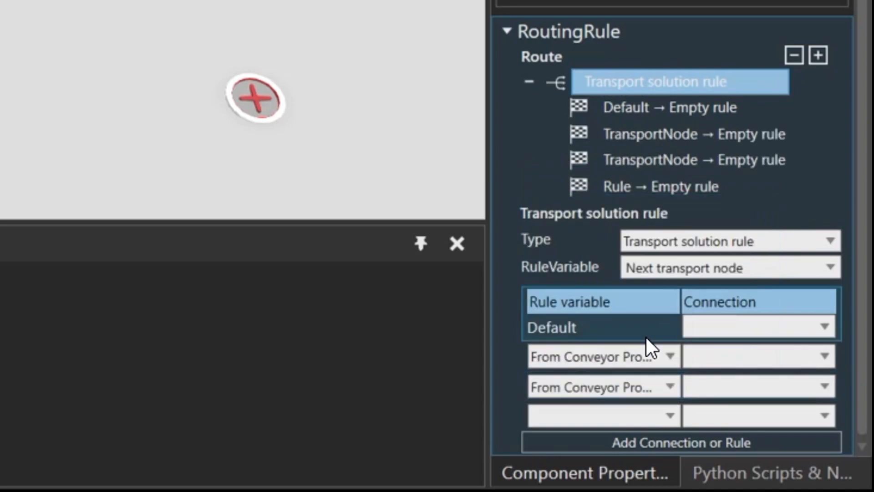
pyautogui.click(666, 413)
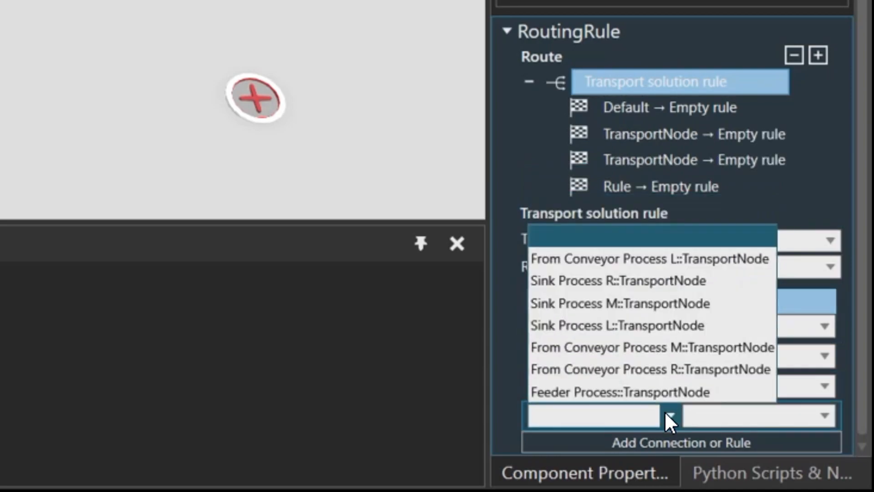
pyautogui.click(664, 370)
# Assign the connections Left, Straight and Right to the From Conveyor Process L, M and R rows respectively
pyautogui.click(734, 361)
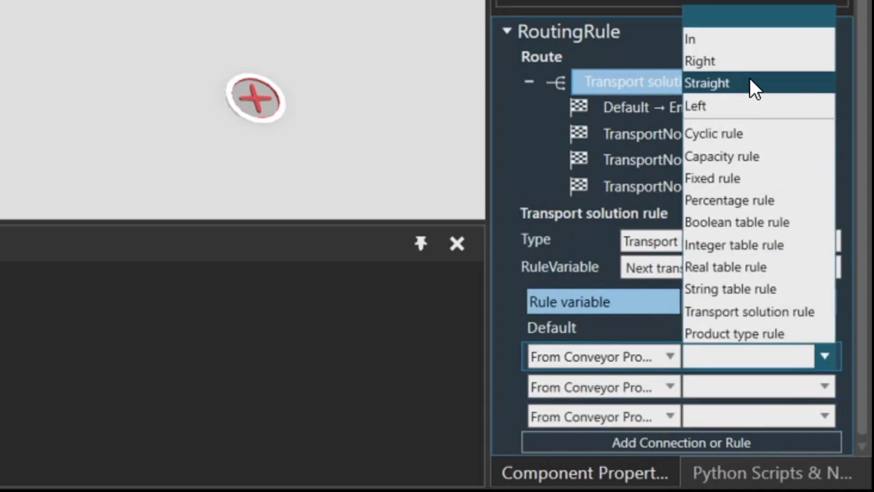
pyautogui.click(739, 107)
pyautogui.click(739, 389)
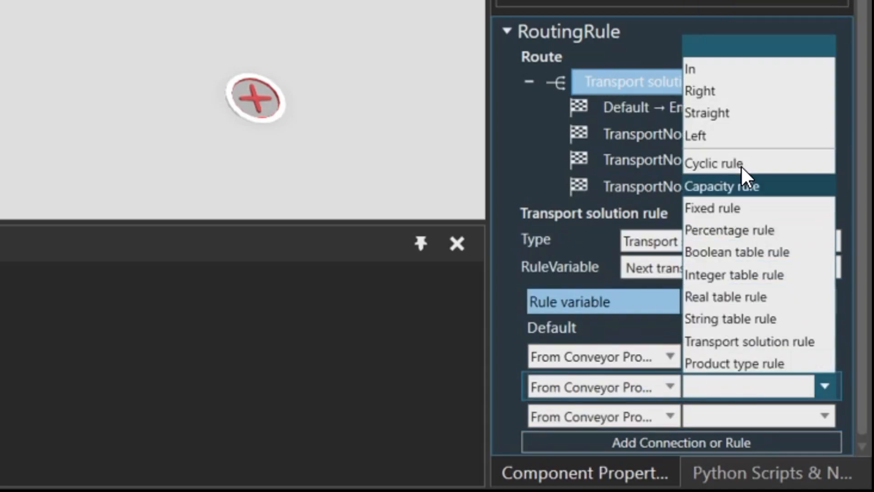
pyautogui.click(725, 114)
pyautogui.click(728, 416)
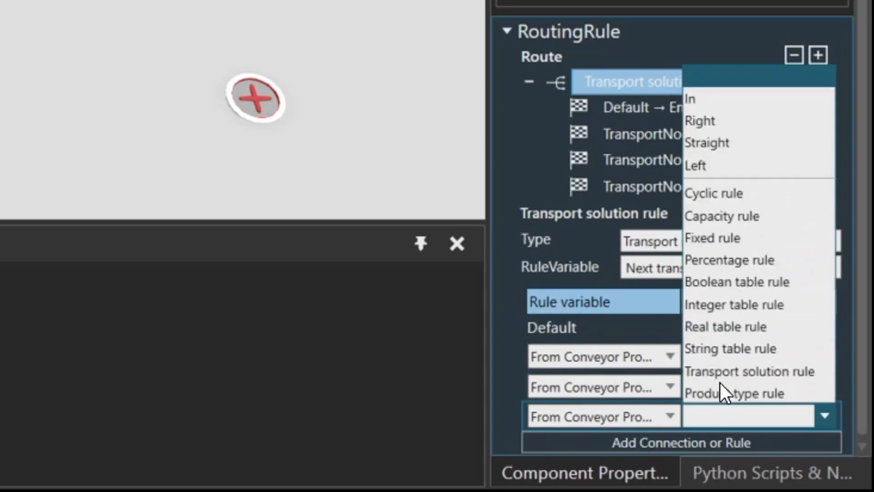
pyautogui.click(744, 130)
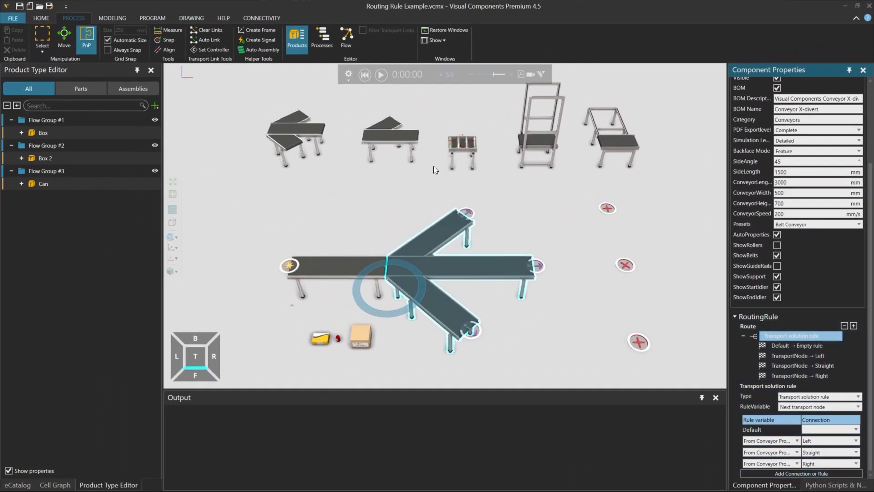
# Run the simulation to check how the X-divert conveyor routes the three product types
pyautogui.click(381, 75)
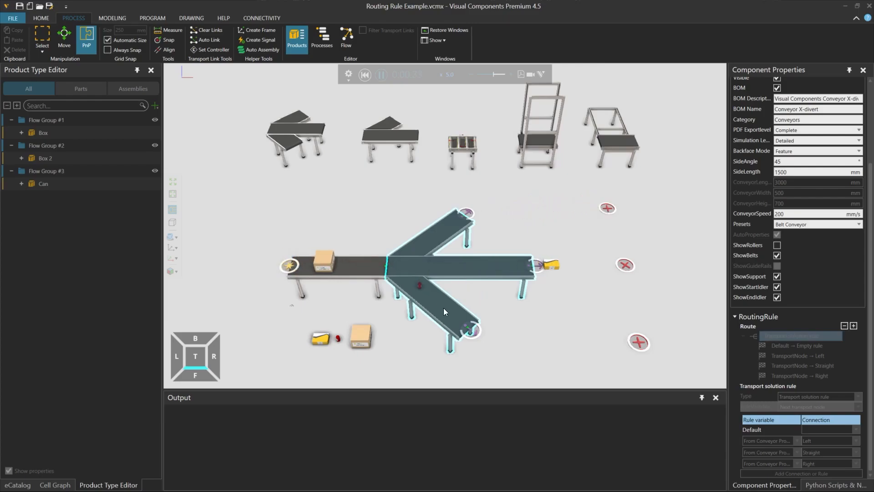
pyautogui.click(552, 350)
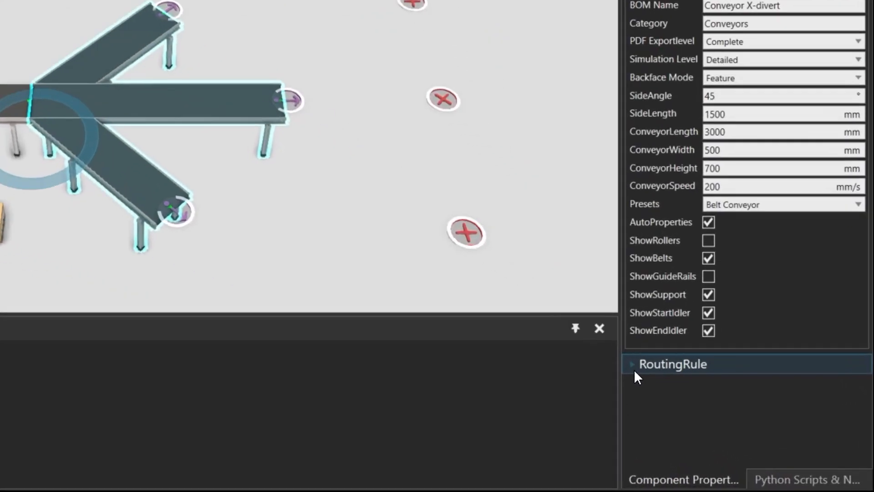
# Set the RuleVariable of the X-divert conveyor's Transport solution rule to Destination node
pyautogui.click(734, 419)
pyautogui.scroll(-1, 732, 436)
pyautogui.scroll(-2, 501, 346)
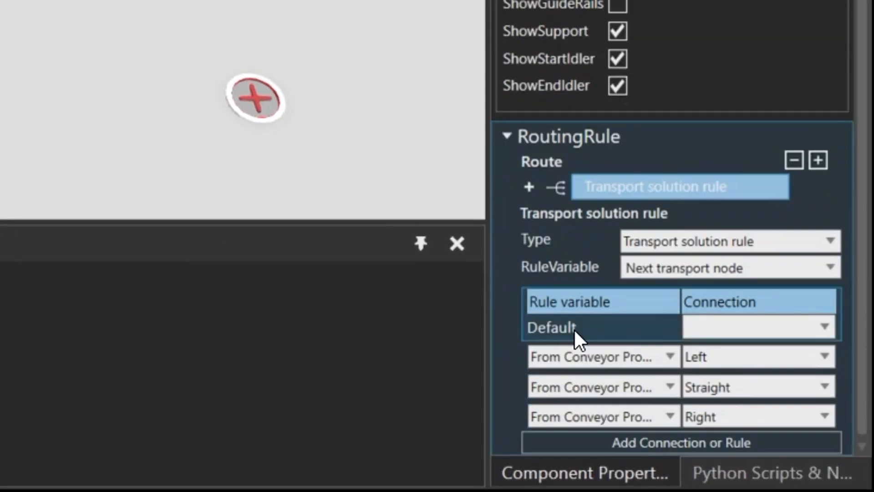
pyautogui.click(654, 268)
pyautogui.click(639, 341)
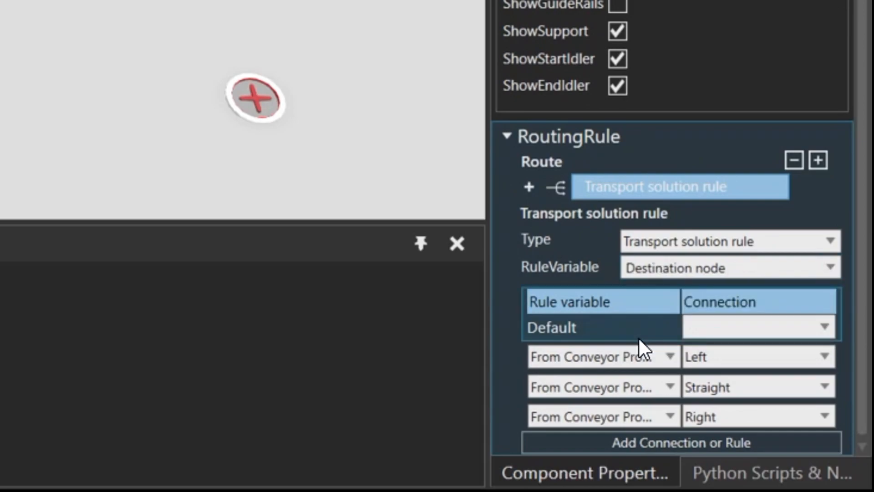
# Run the simulation to check how the X-divert conveyor routes products by destination node
pyautogui.click(59, 53)
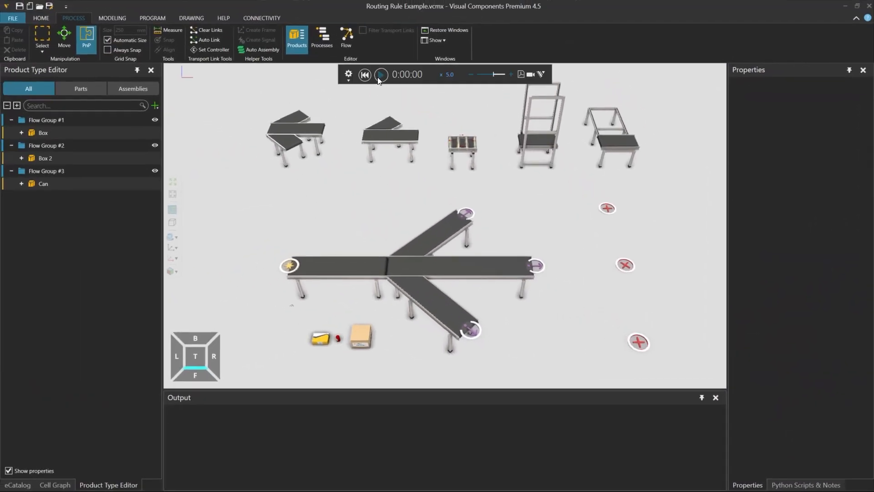
pyautogui.click(379, 75)
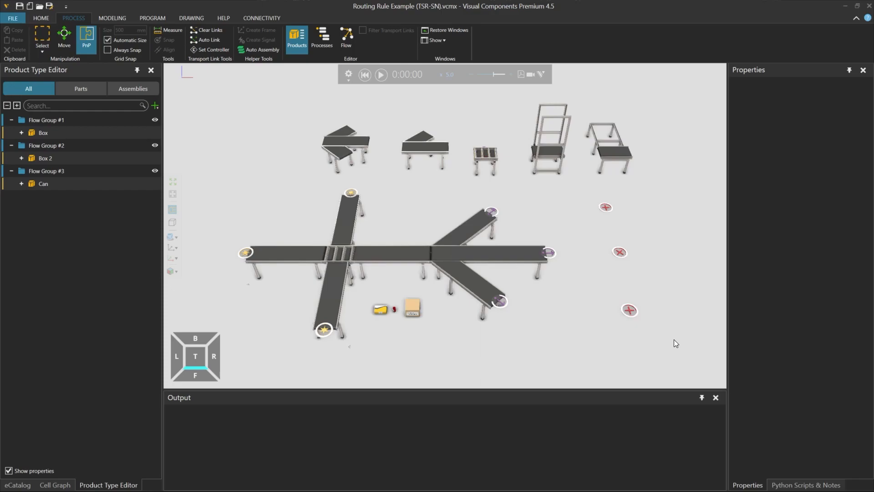
# Examine the process flow paths of Flow Group #1, Flow Group #2 and Flow Group #3 in the three-feeder layout
pyautogui.click(347, 41)
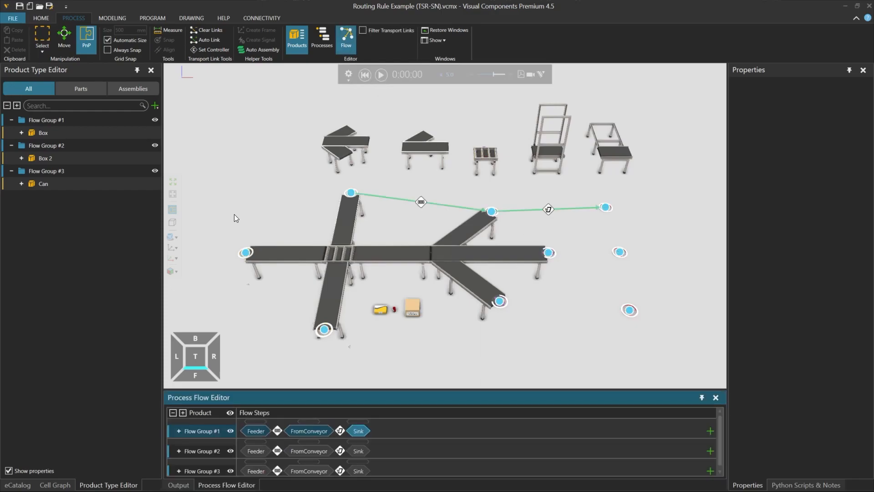
pyautogui.click(203, 450)
pyautogui.click(202, 471)
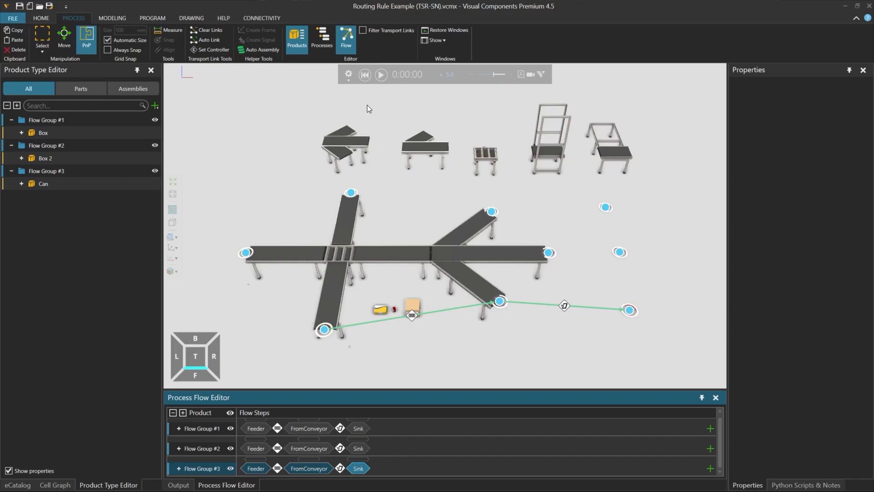
pyautogui.click(351, 45)
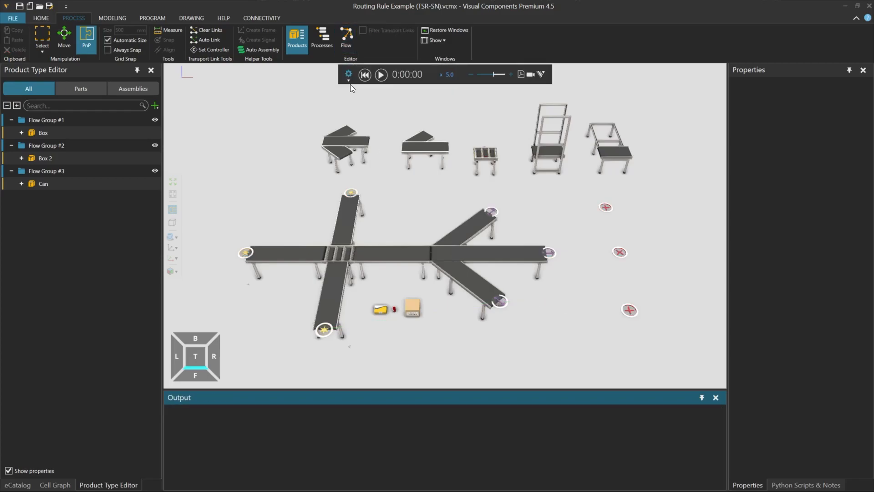
# Examine the X-divert conveyor's Source node routing rule and run the simulation to check its routing
pyautogui.click(450, 248)
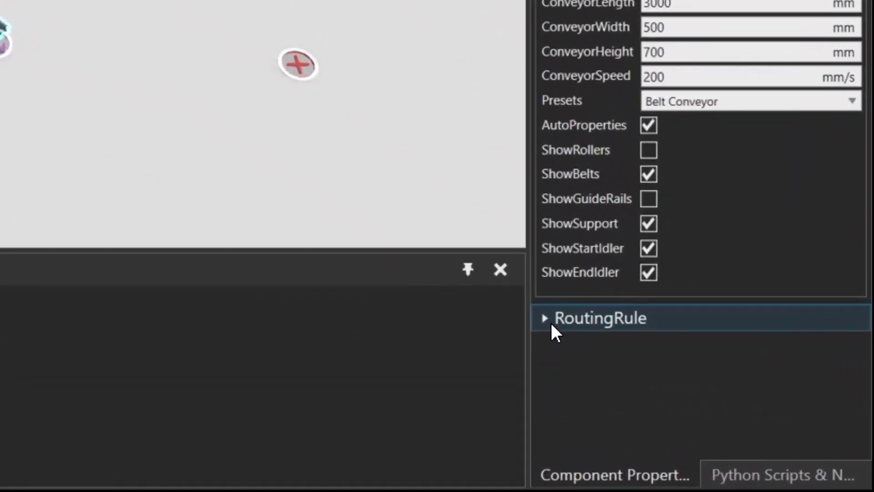
pyautogui.click(552, 323)
pyautogui.scroll(-1, 553, 324)
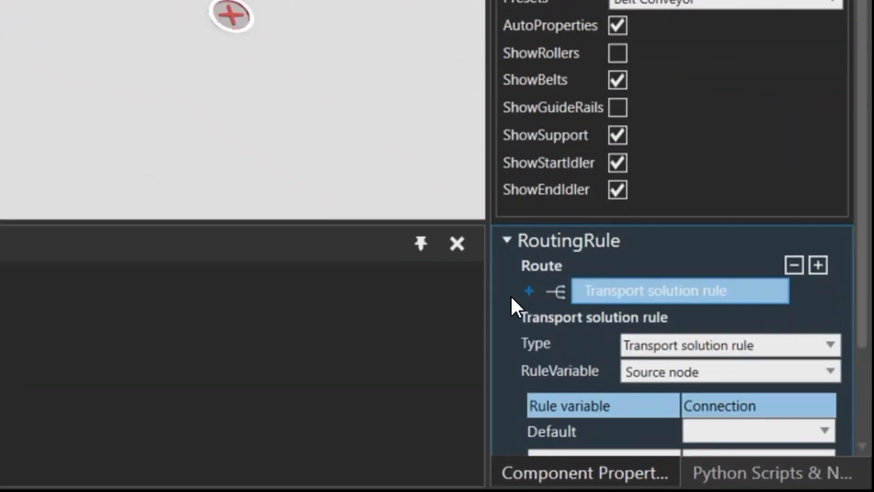
pyautogui.scroll(-2, 509, 295)
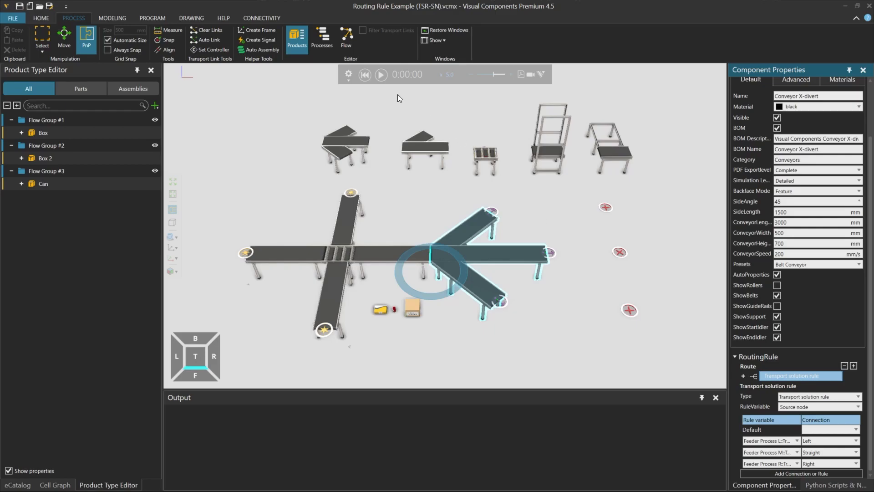
pyautogui.click(382, 75)
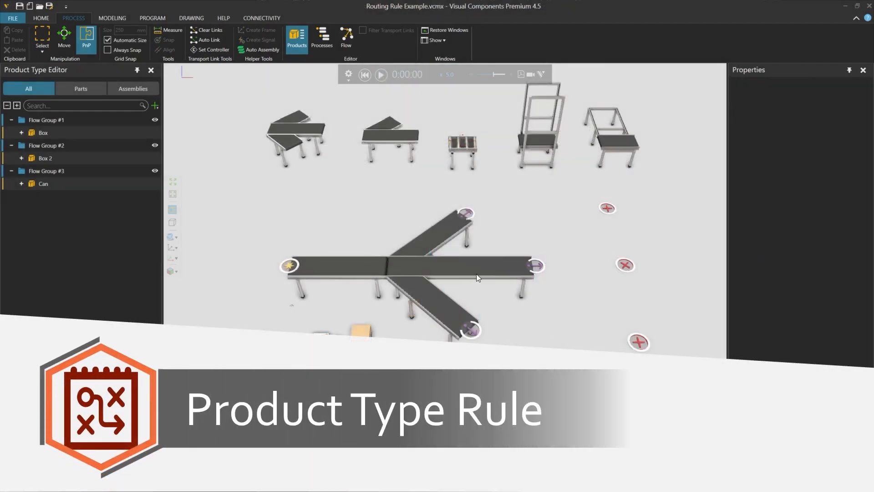
# Change the X-divert conveyor's routing rule type to Product type rule in the single-feeder layout
pyautogui.click(476, 274)
pyautogui.click(774, 437)
pyautogui.scroll(-3, 796, 228)
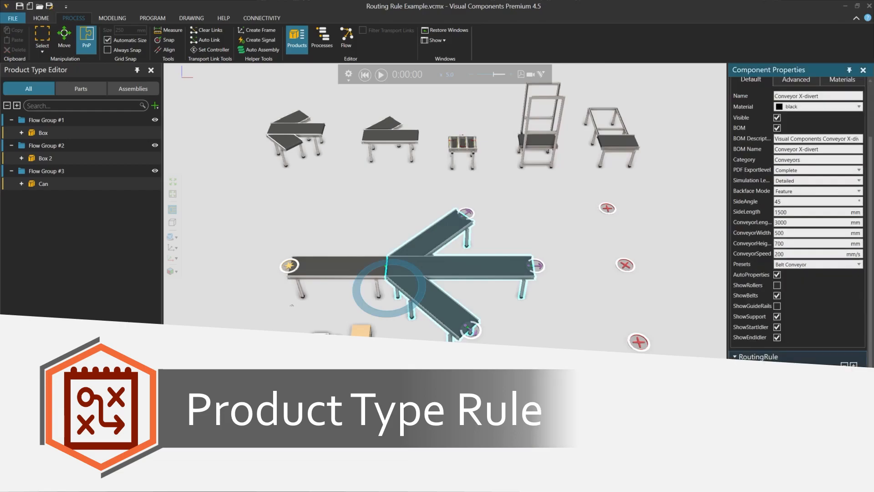
pyautogui.click(802, 396)
pyautogui.click(796, 388)
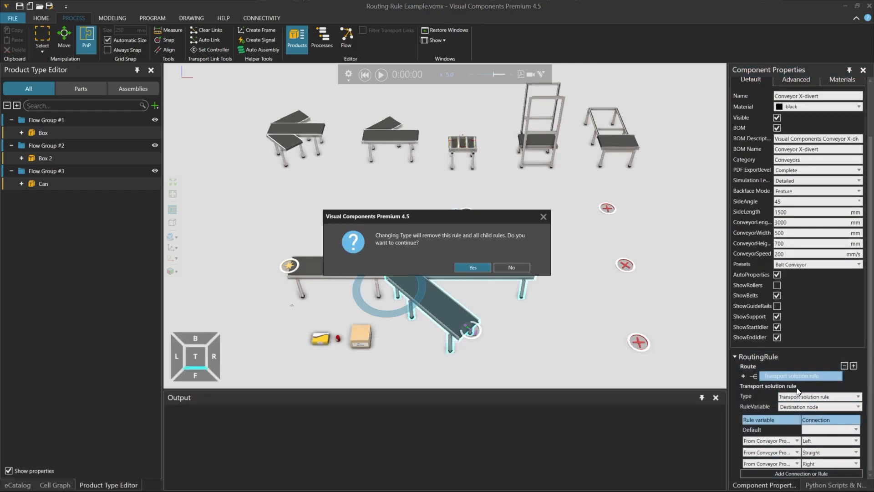
pyautogui.click(523, 267)
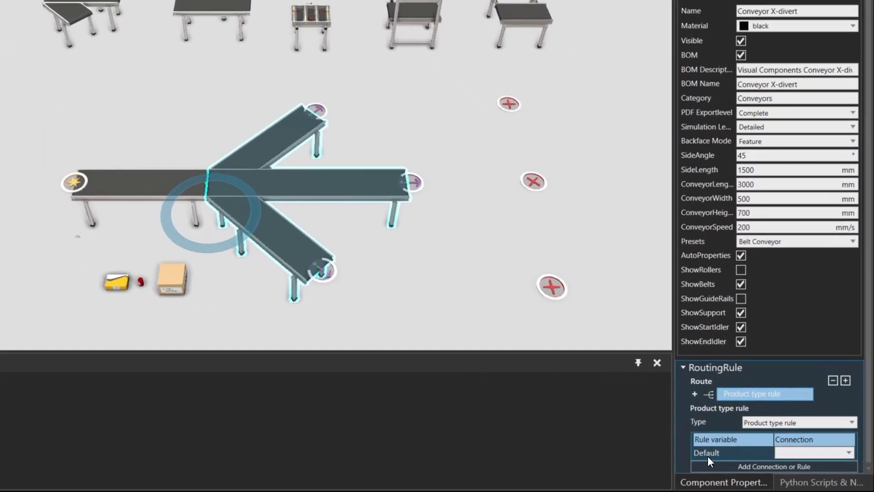
# Add three connection rows to the X-divert conveyor's Product type rule
pyautogui.click(756, 473)
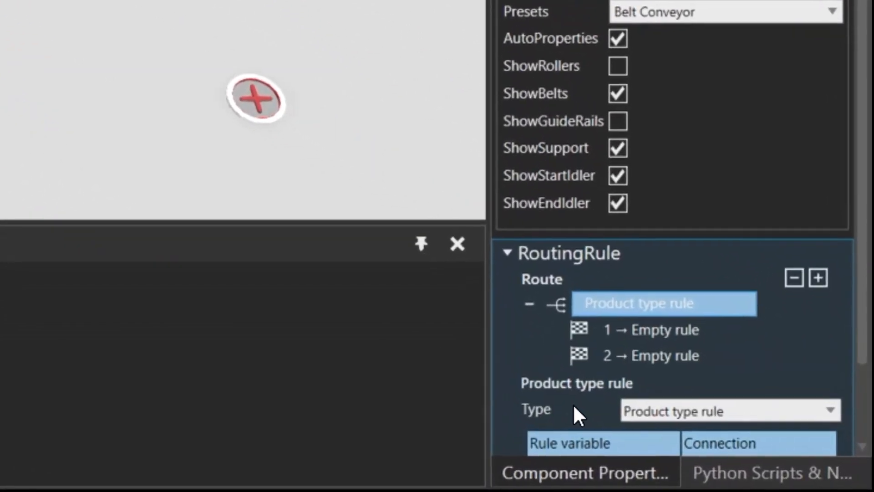
pyautogui.scroll(-1, 760, 459)
pyautogui.click(575, 441)
pyautogui.click(602, 441)
# Set the three rows' rule variables to Box, Box 2 and Can, in that order
pyautogui.click(669, 356)
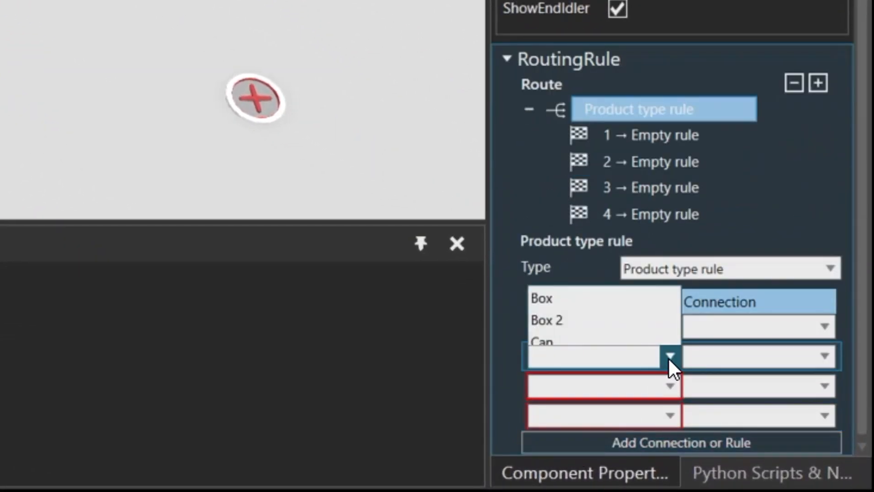
pyautogui.click(614, 228)
pyautogui.click(669, 386)
pyautogui.click(592, 273)
pyautogui.click(670, 415)
pyautogui.click(590, 339)
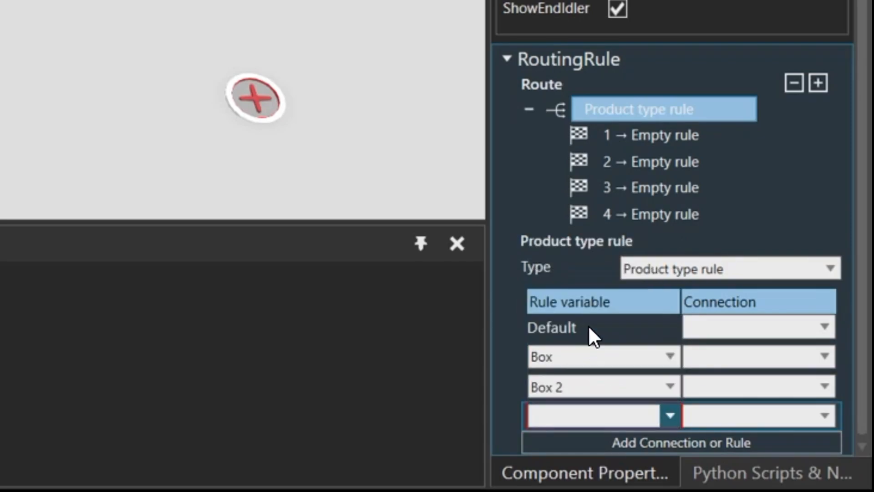
# Assign the connections Left, Straight and Right to the Box, Box 2 and Can rows respectively
pyautogui.click(729, 366)
pyautogui.click(765, 105)
pyautogui.click(729, 386)
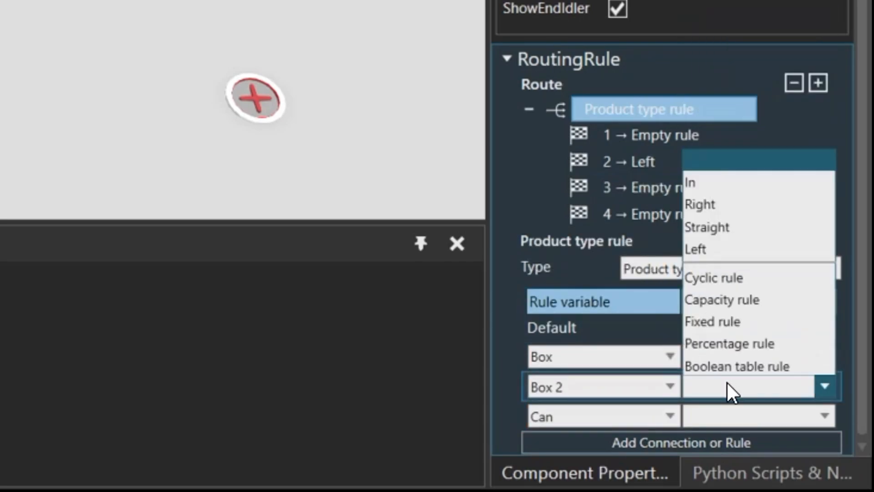
pyautogui.click(734, 114)
pyautogui.click(719, 417)
pyautogui.click(729, 119)
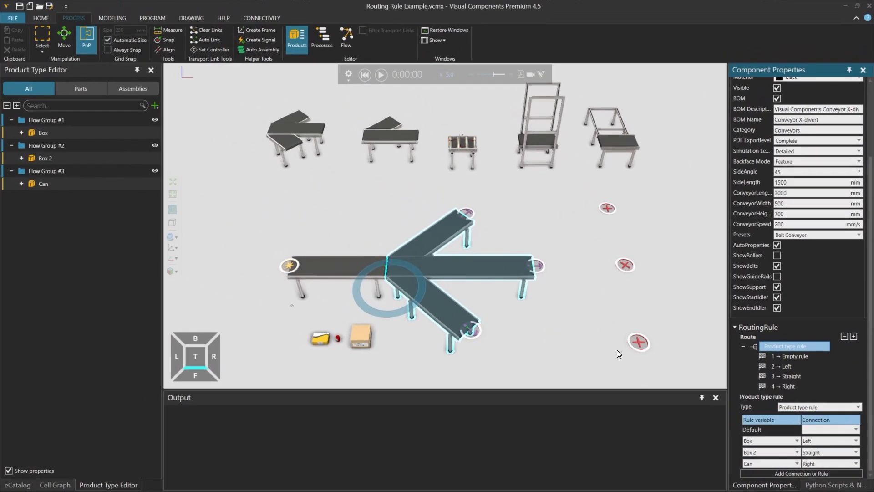
# Run the simulation to check how the Product type rule routes Box, Box 2 and Can
pyautogui.click(381, 75)
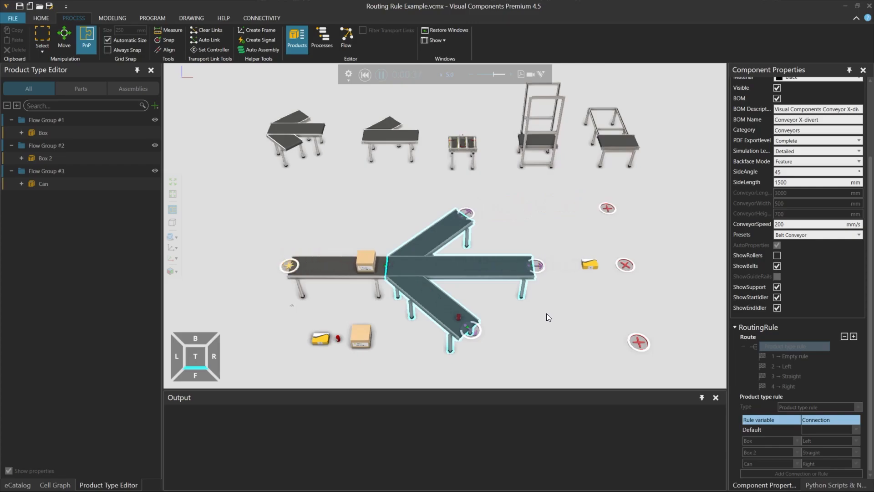
pyautogui.click(548, 350)
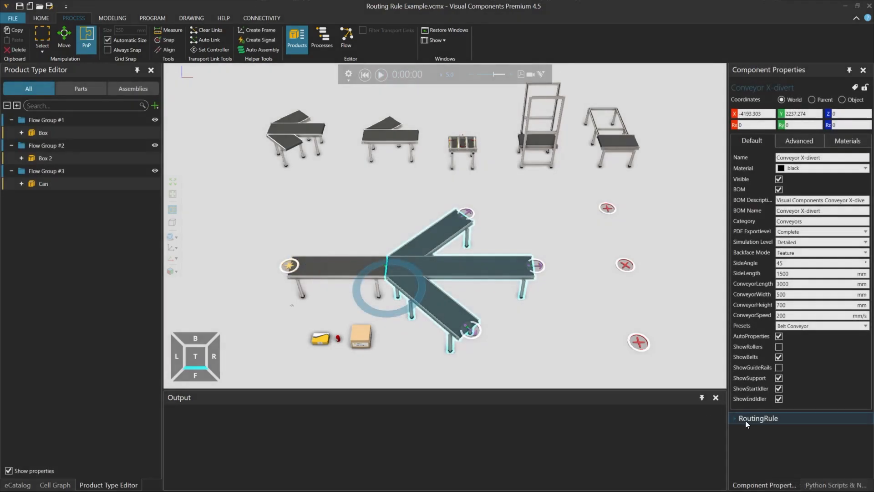
# Set the Product type rule's three rule variables to Flow Group #1, Flow Group #2 and Flow Group #3, in that order
pyautogui.click(744, 420)
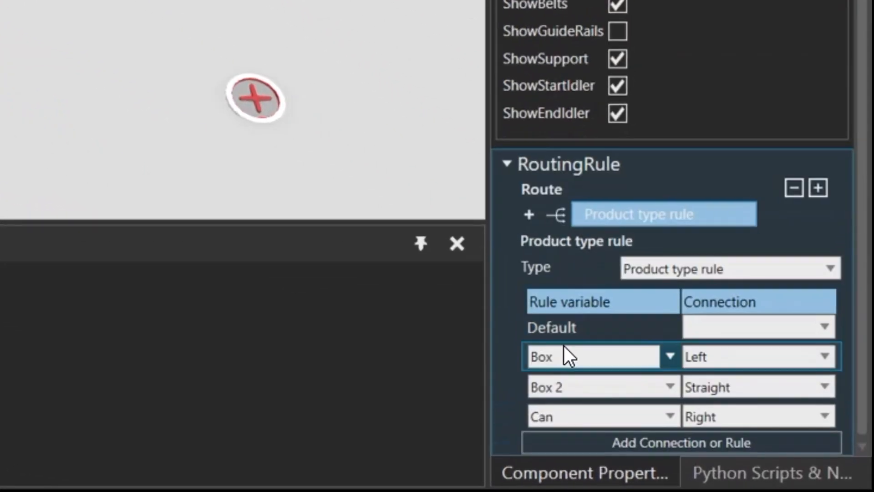
pyautogui.click(564, 349)
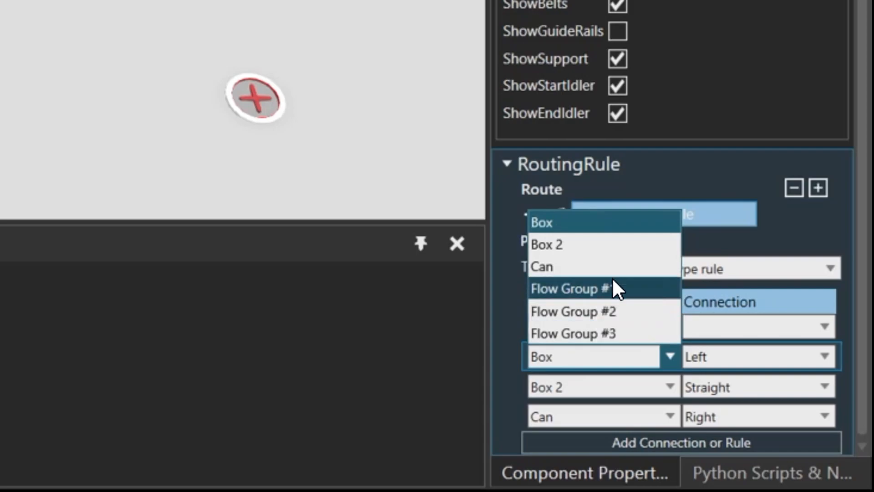
pyautogui.click(650, 292)
pyautogui.click(590, 384)
pyautogui.click(609, 341)
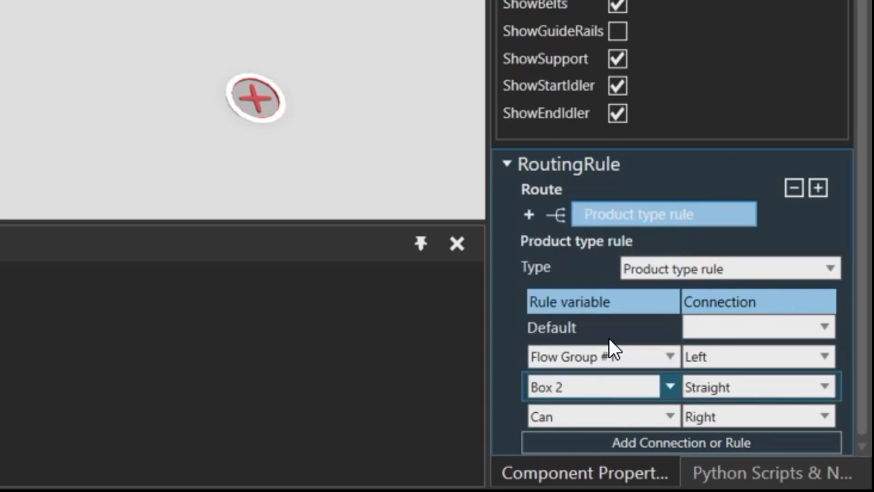
pyautogui.click(583, 416)
pyautogui.click(592, 393)
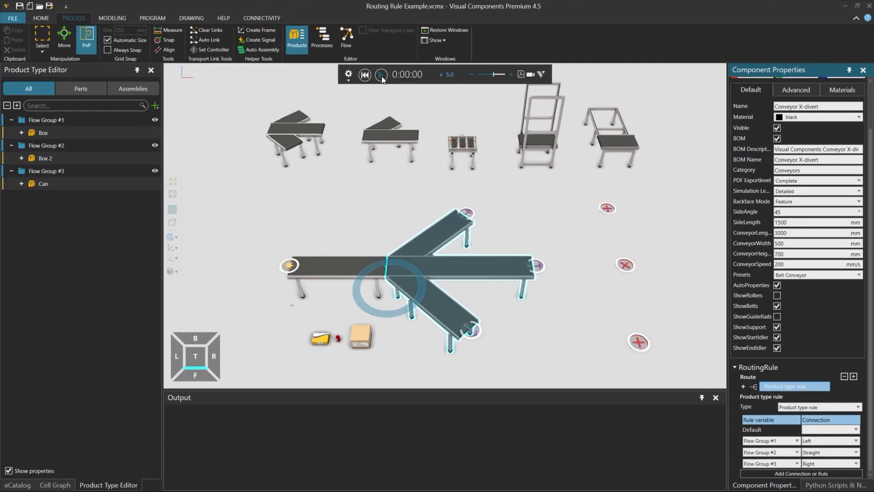
# Run the simulation to check how the X-divert conveyor routes products by flow group
pyautogui.click(381, 75)
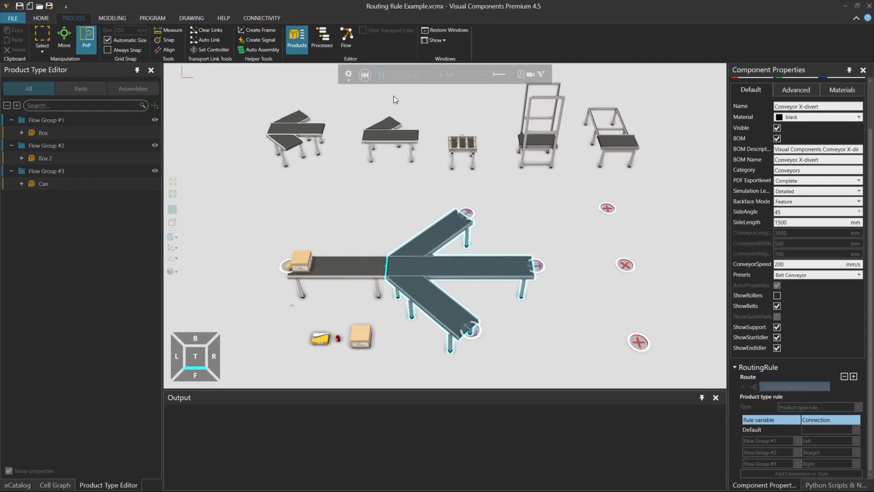
pyautogui.click(578, 285)
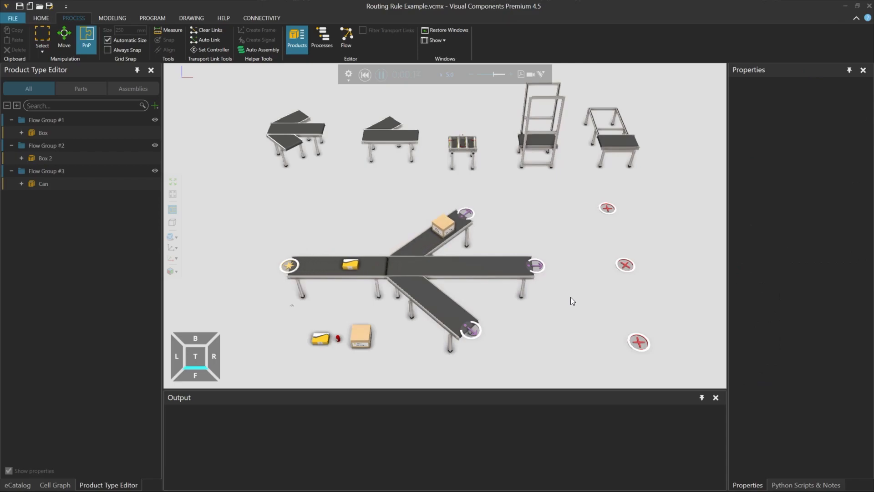